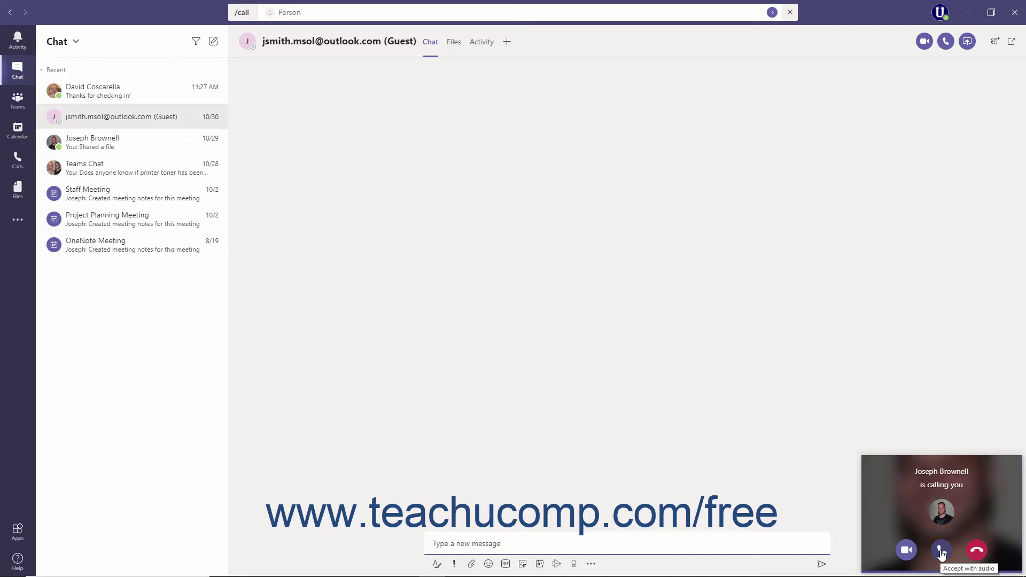
Decline the incoming audio call from the notification so it is logged as missed
click(978, 553)
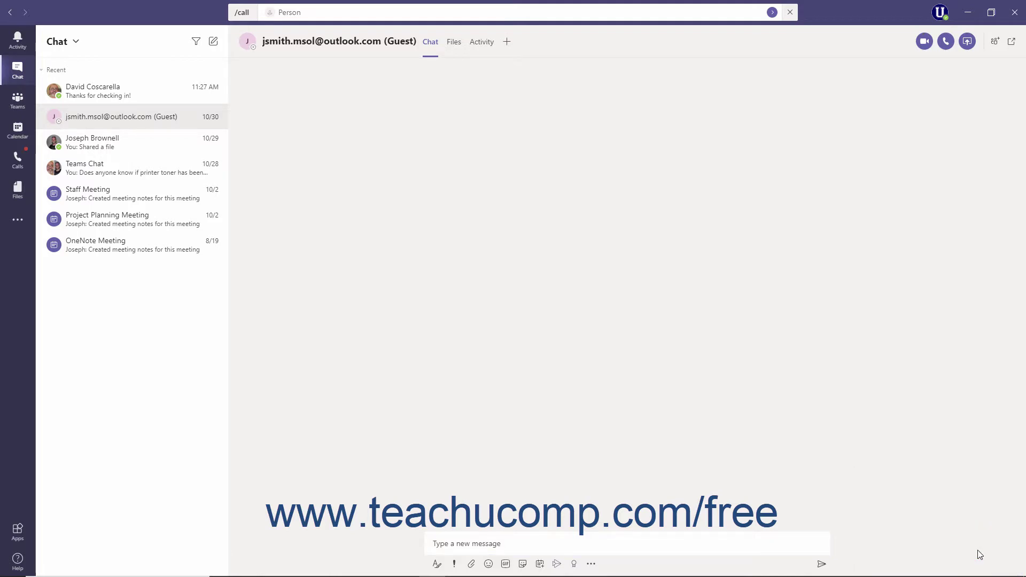
Accept the next incoming call with audio only, camera off
click(936, 553)
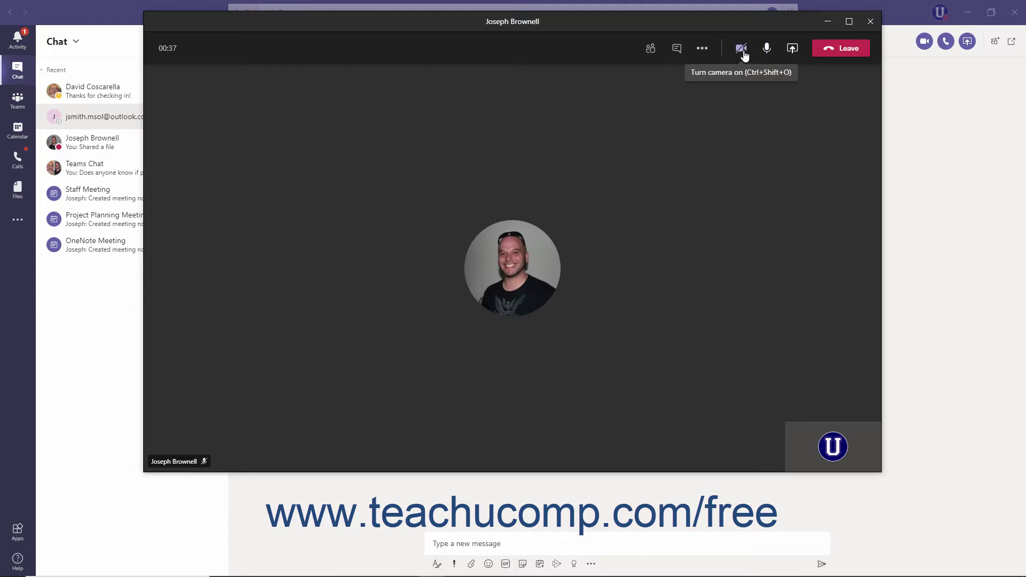
click(743, 51)
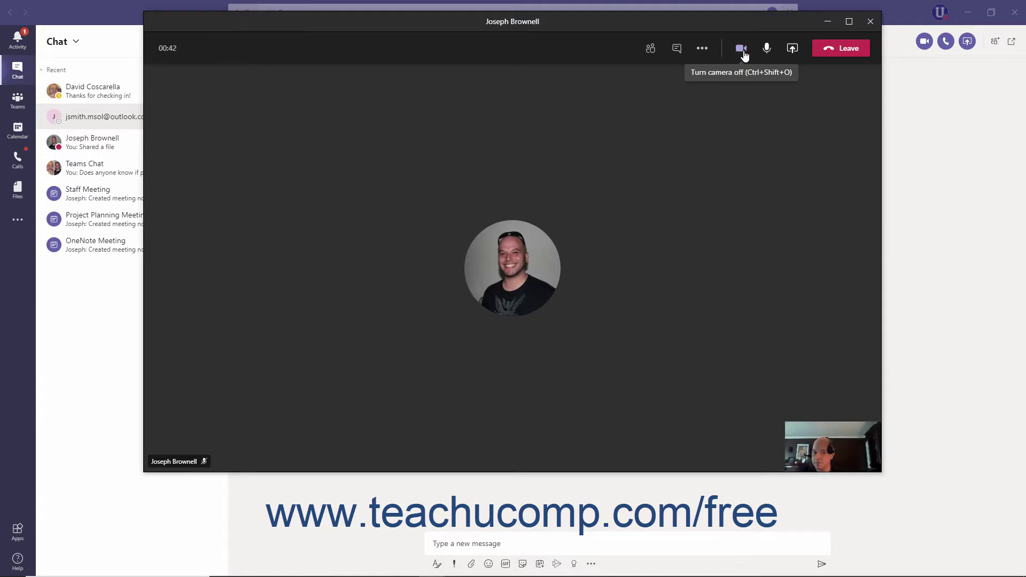
click(744, 51)
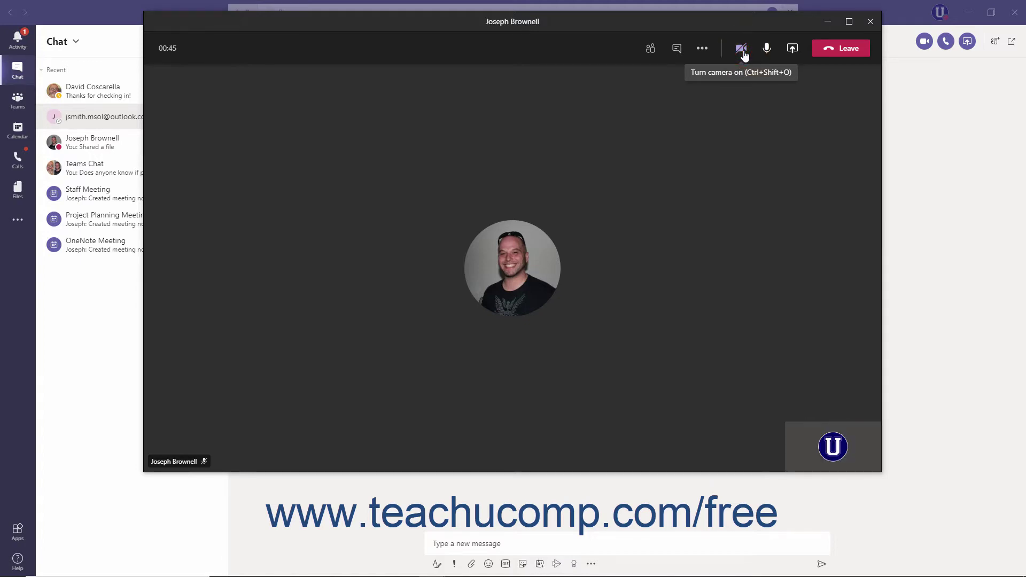
click(771, 53)
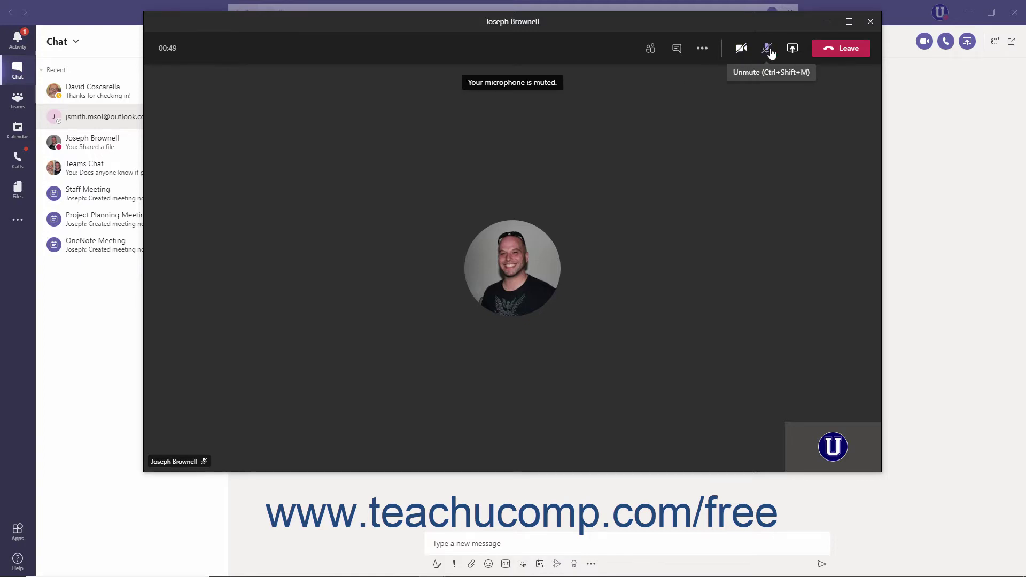
click(771, 53)
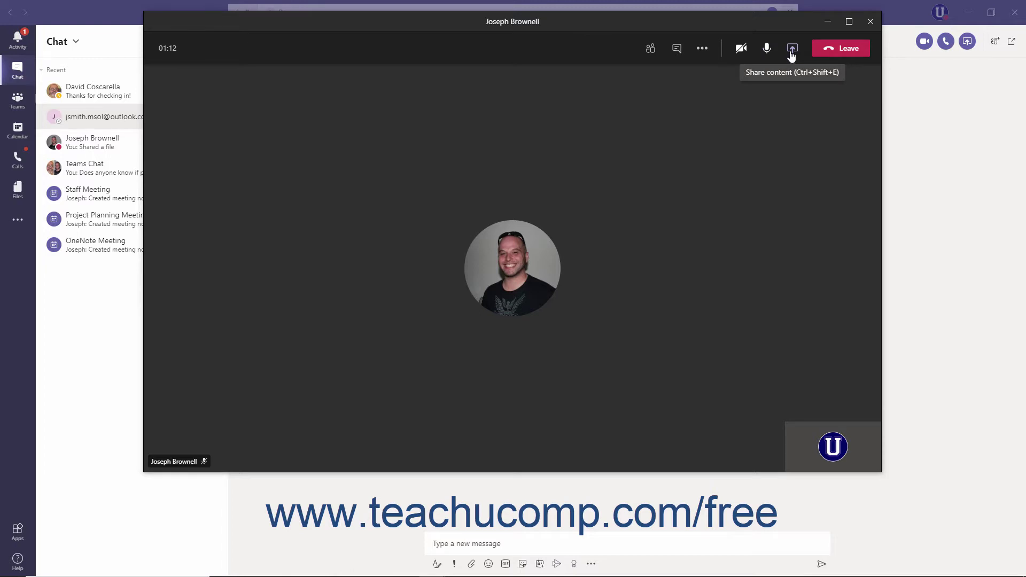
click(791, 52)
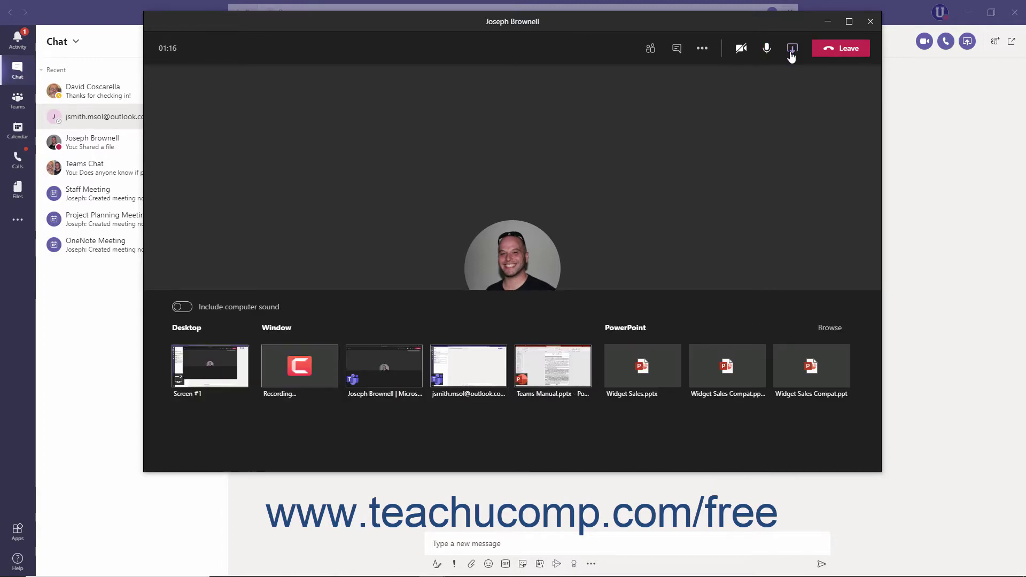
click(184, 307)
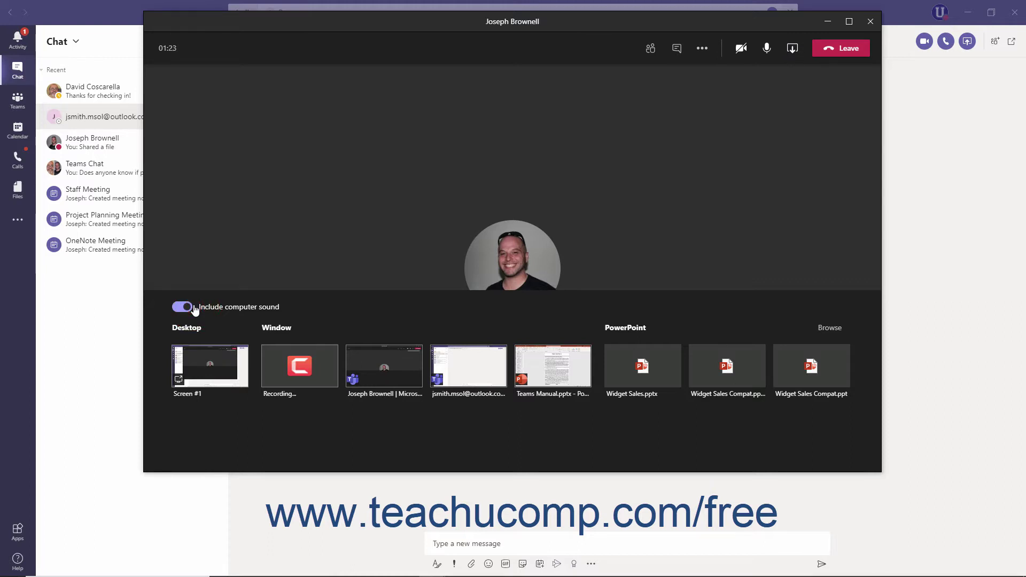
click(194, 309)
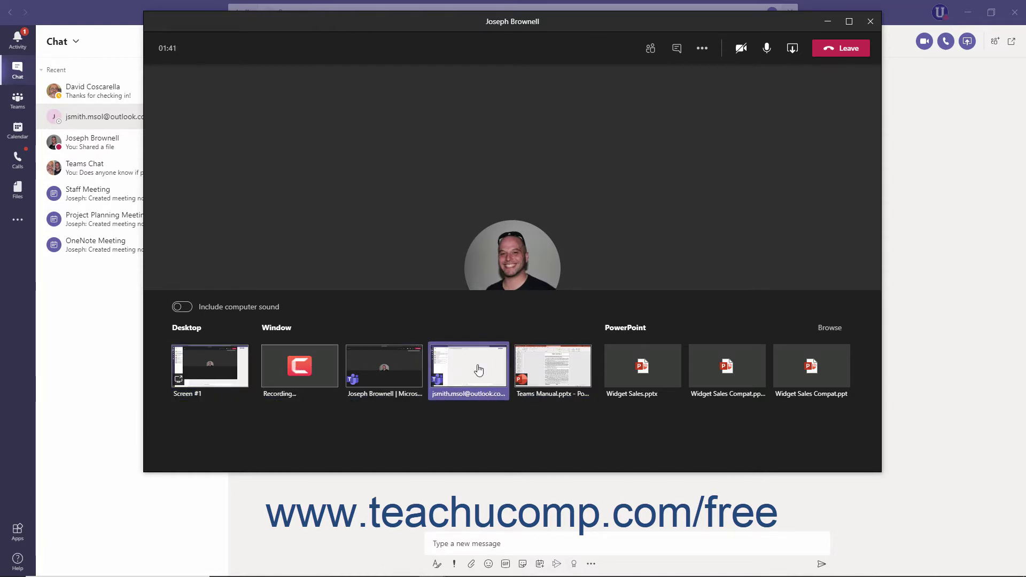
click(478, 370)
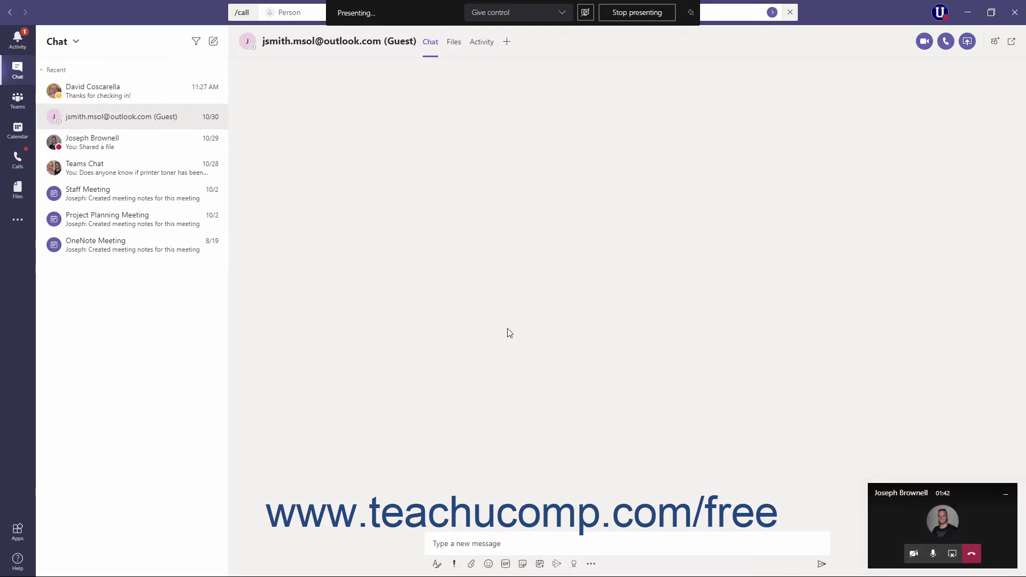
click(639, 11)
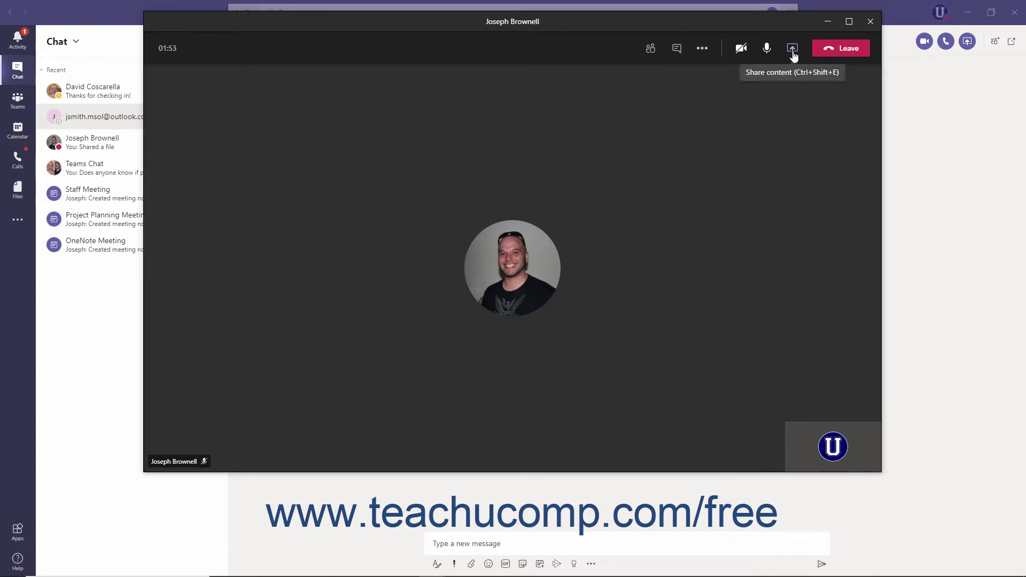
click(793, 49)
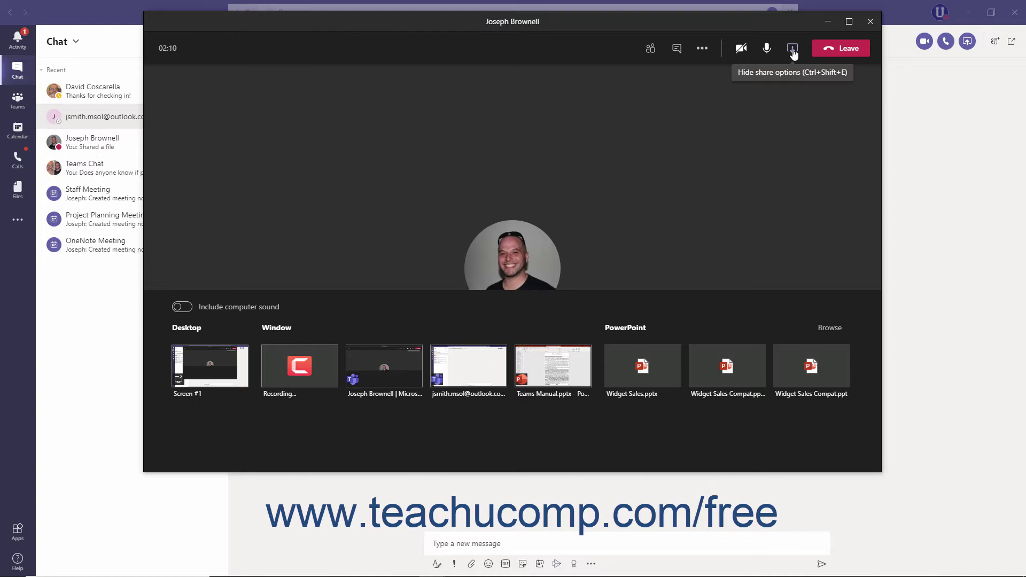
click(793, 49)
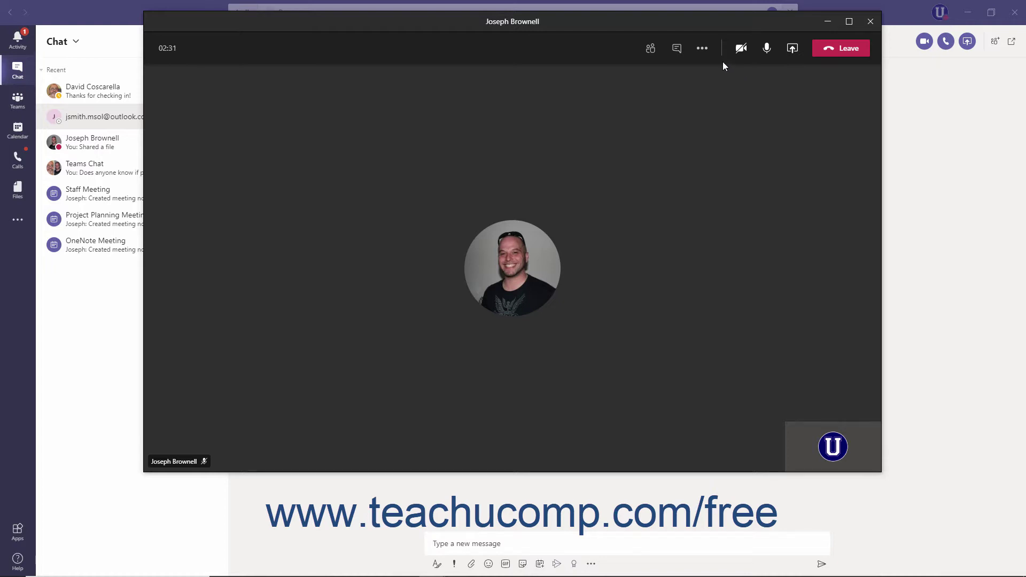
click(705, 52)
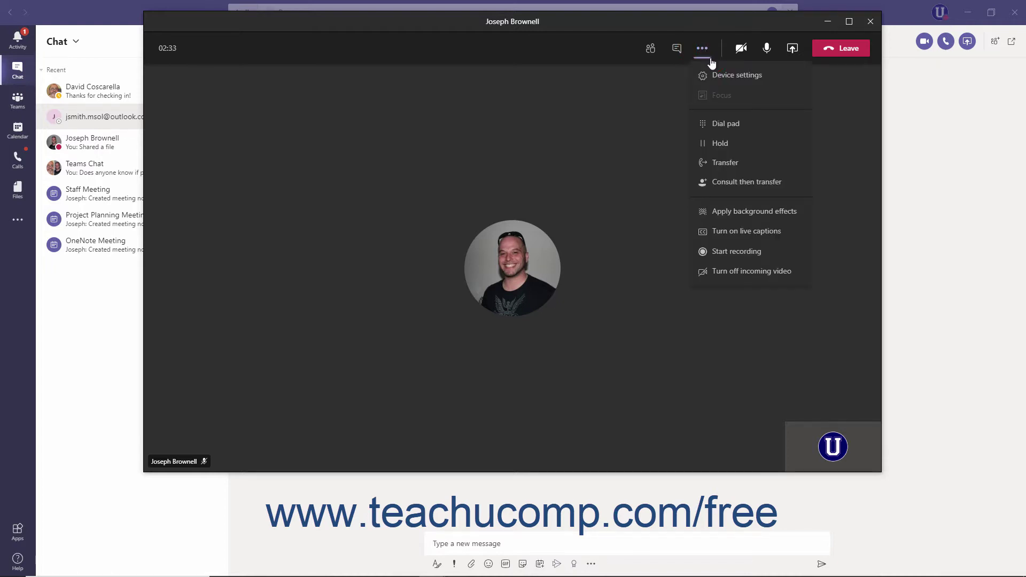
click(724, 78)
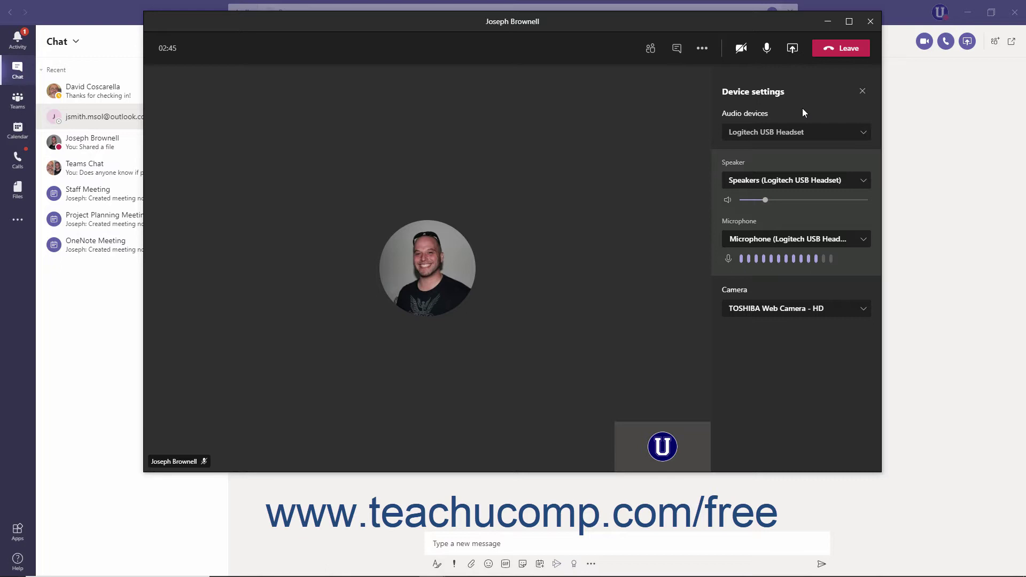
click(862, 91)
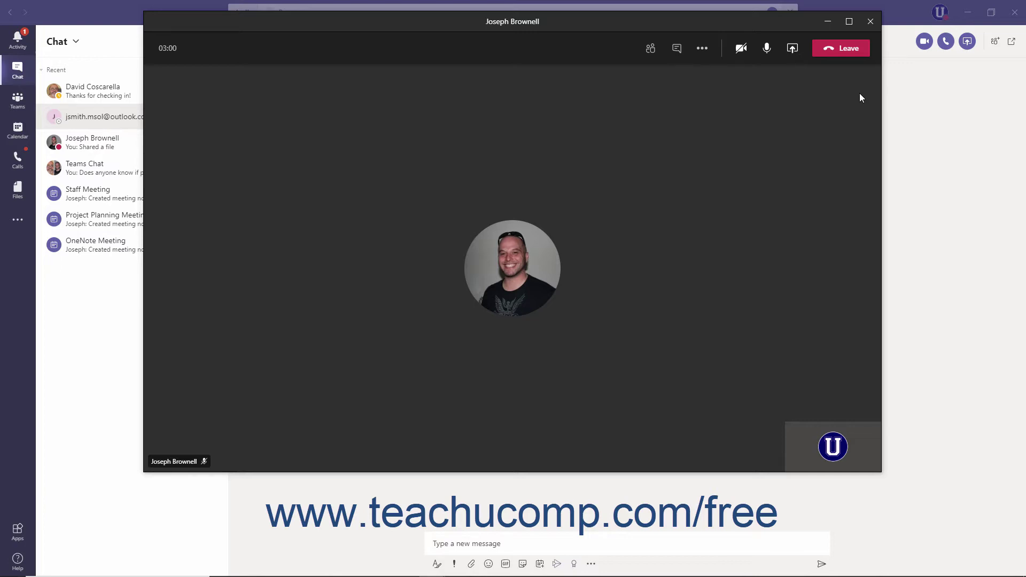
click(703, 50)
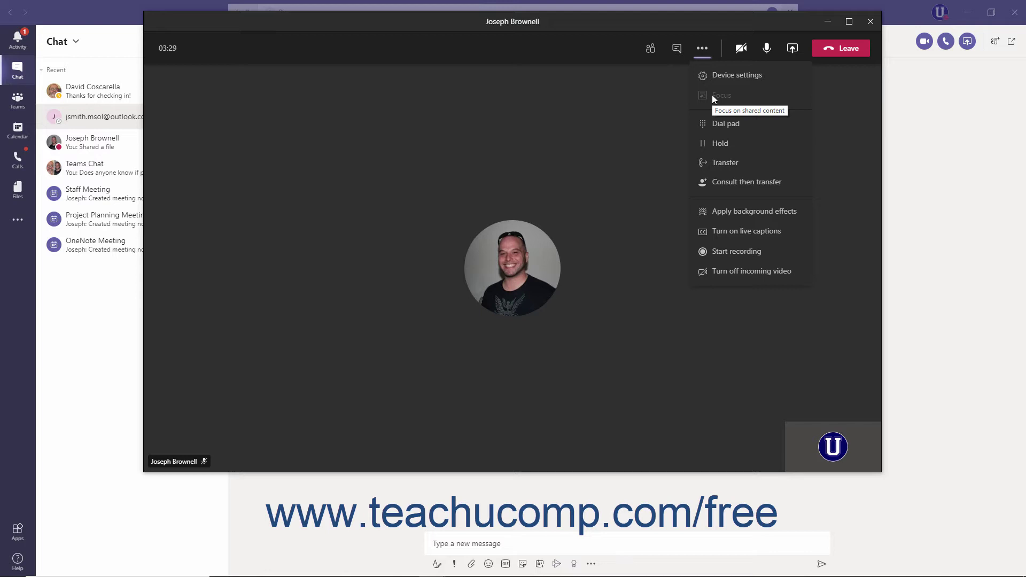
click(721, 126)
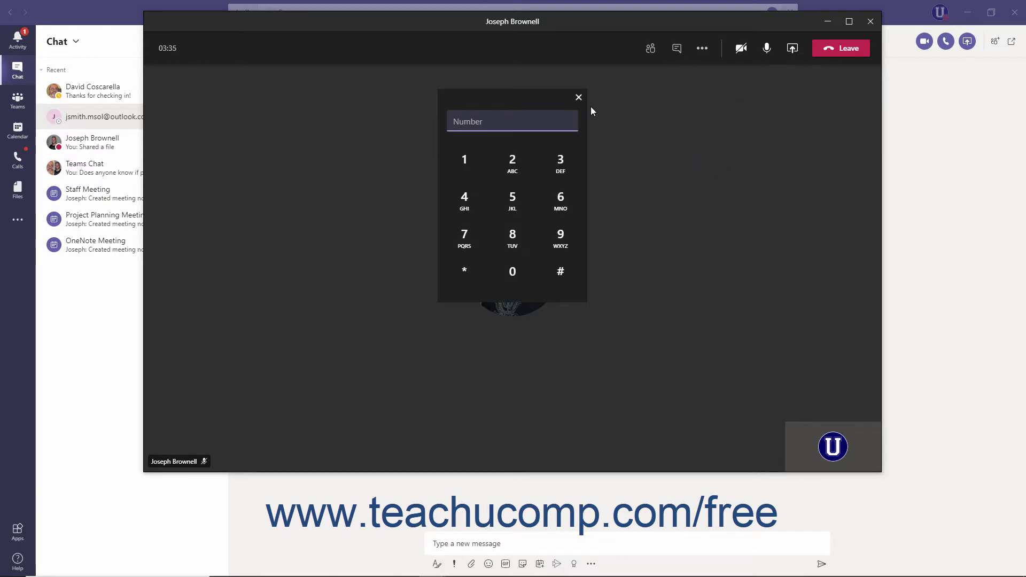
click(579, 99)
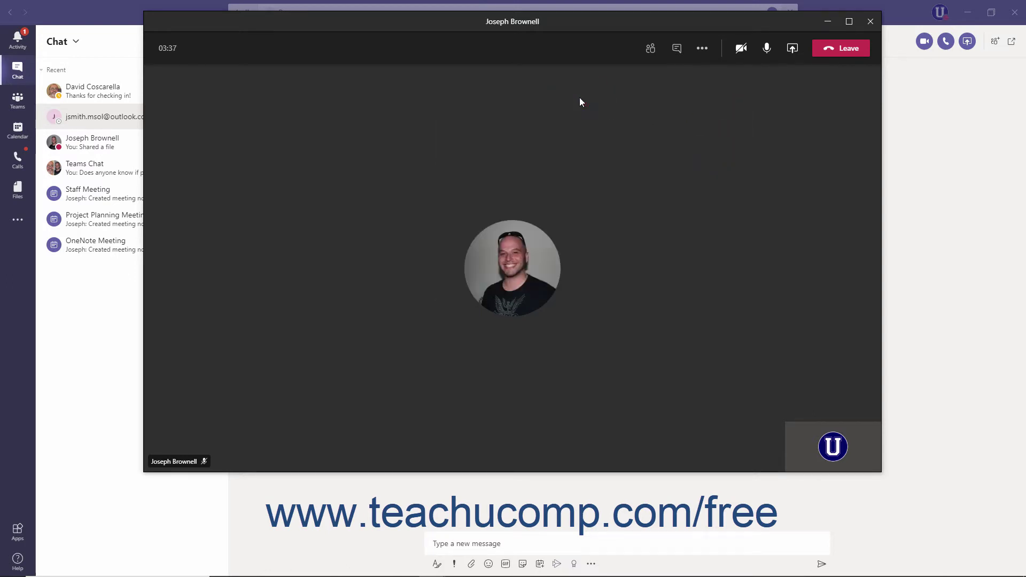
Place the call on hold from More actions, resume it, then reopen More actions
click(708, 52)
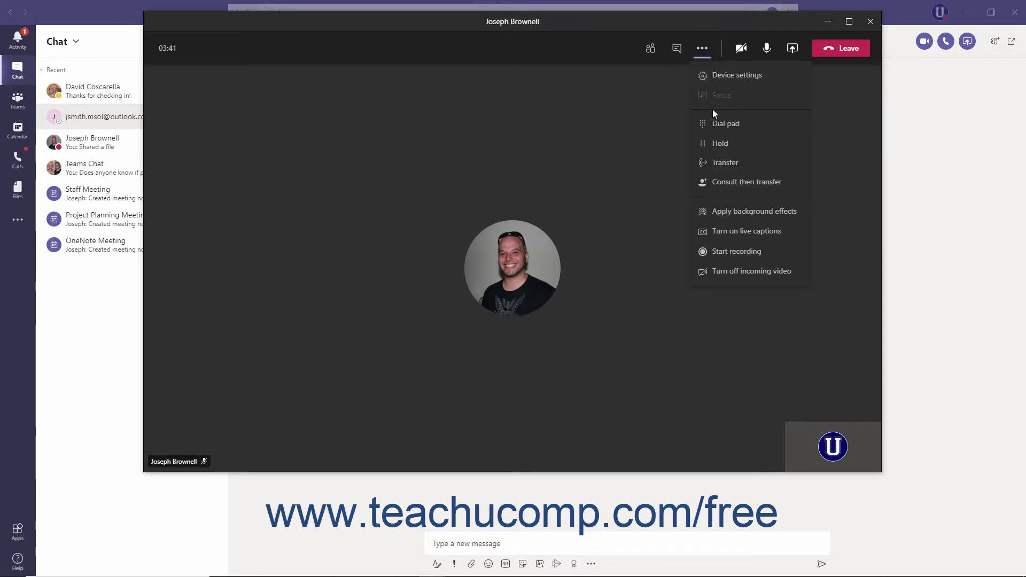
click(717, 145)
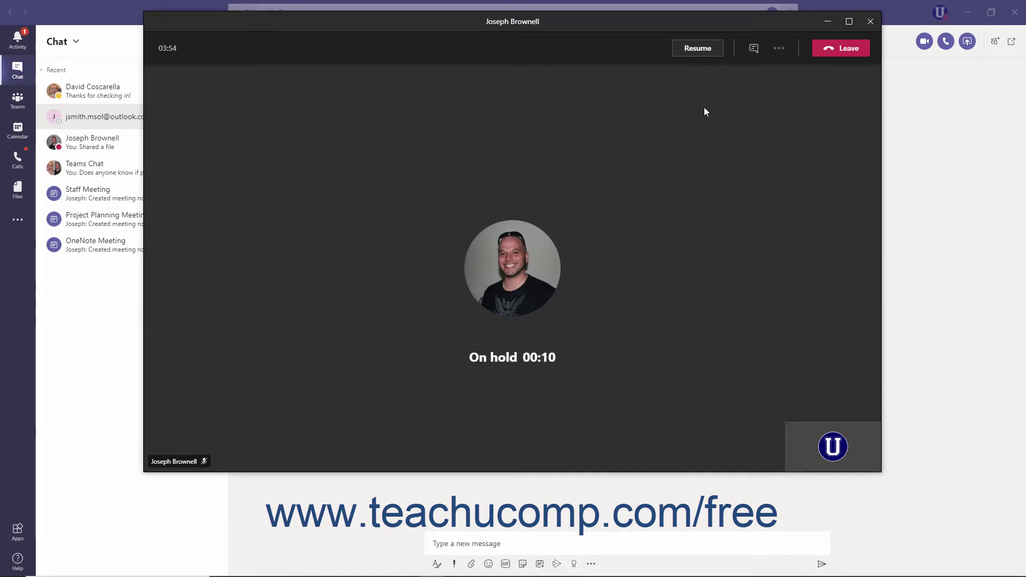
click(708, 53)
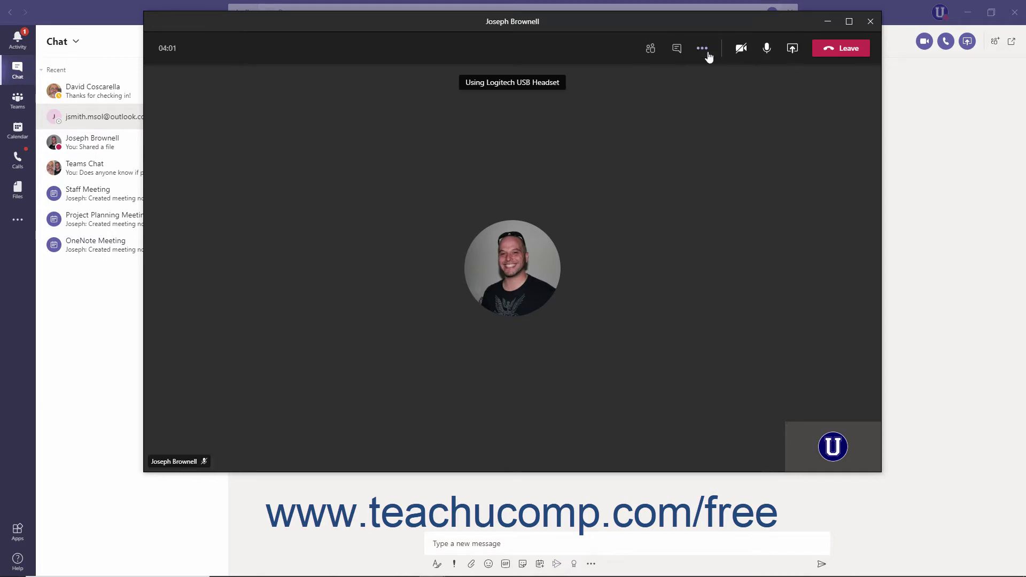
click(708, 52)
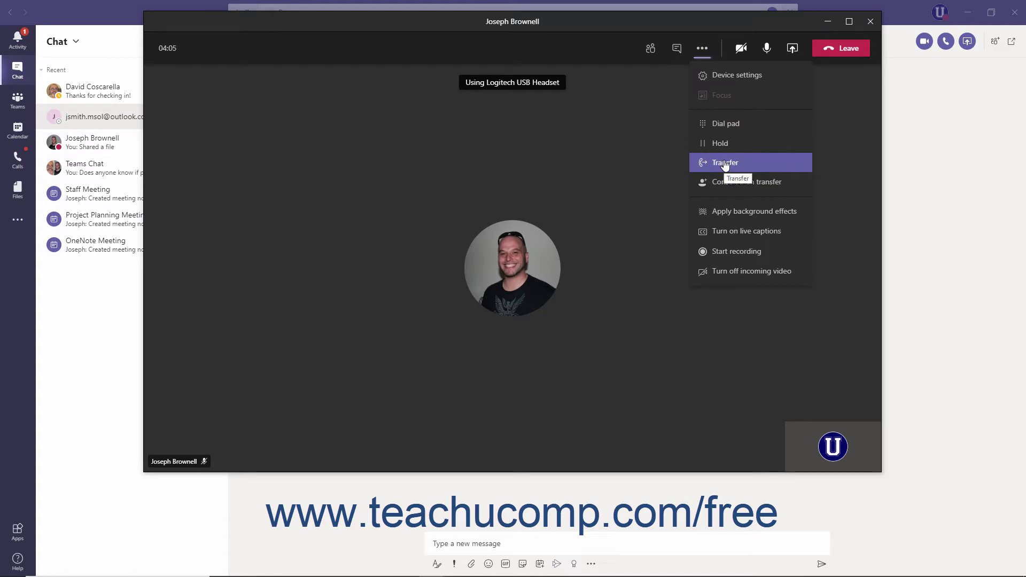
Start a call transfer and select the colleague found by typing 'DAV' as recipient
click(726, 163)
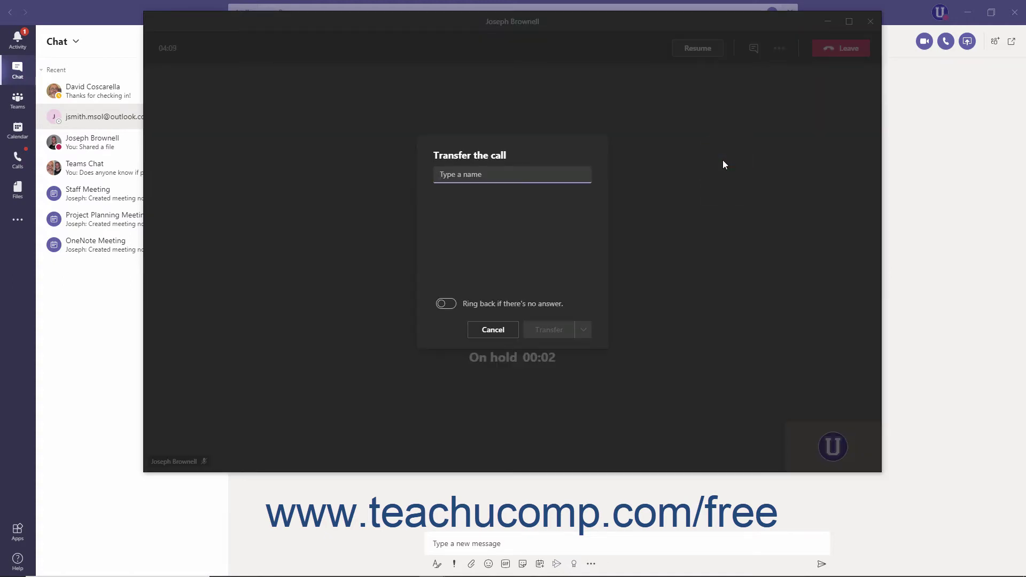
text(DAV)
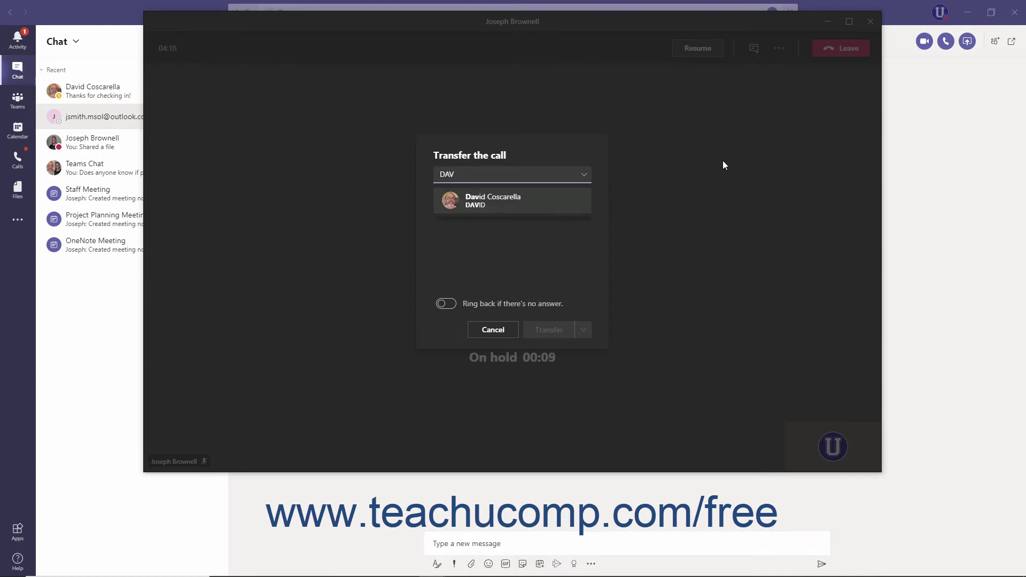
click(542, 203)
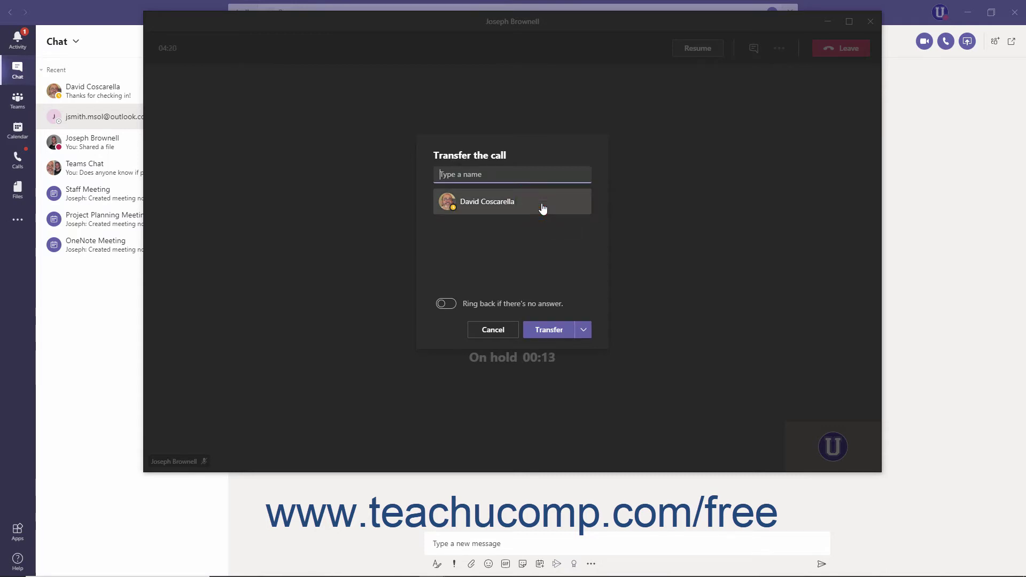
click(541, 208)
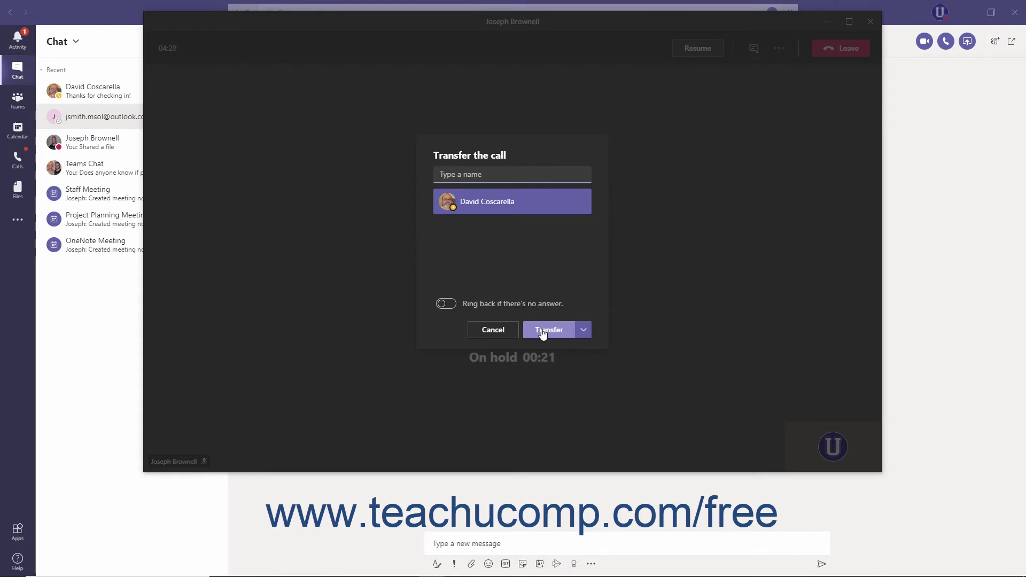
Cancel the pending transfer without sending it and resume the held call
click(583, 331)
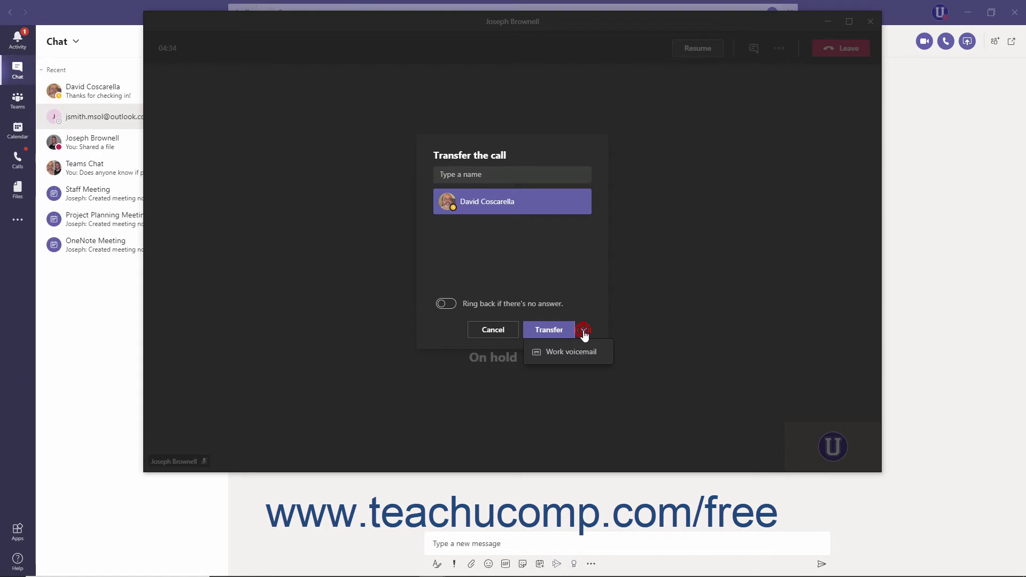
click(574, 272)
click(492, 330)
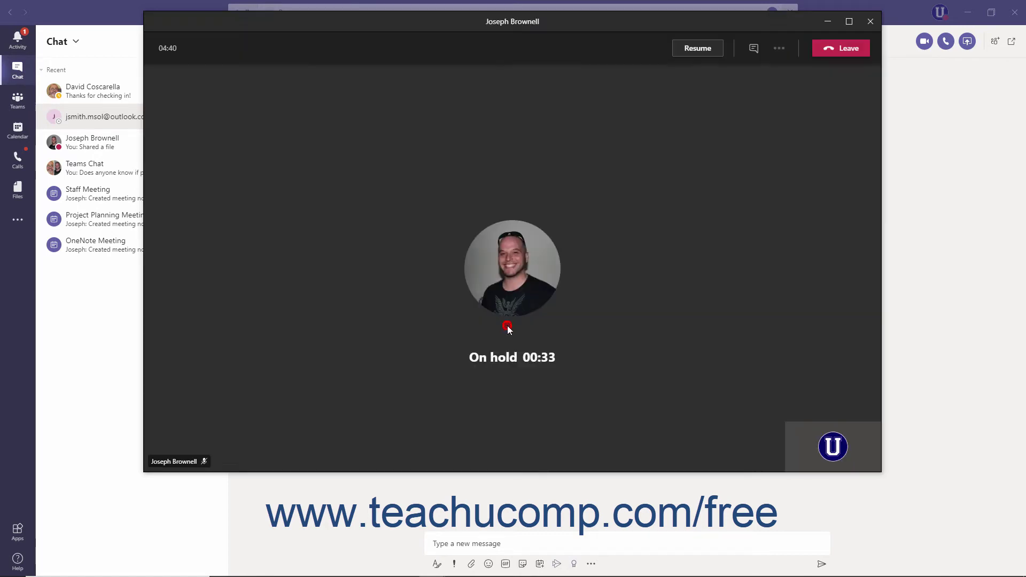
click(699, 50)
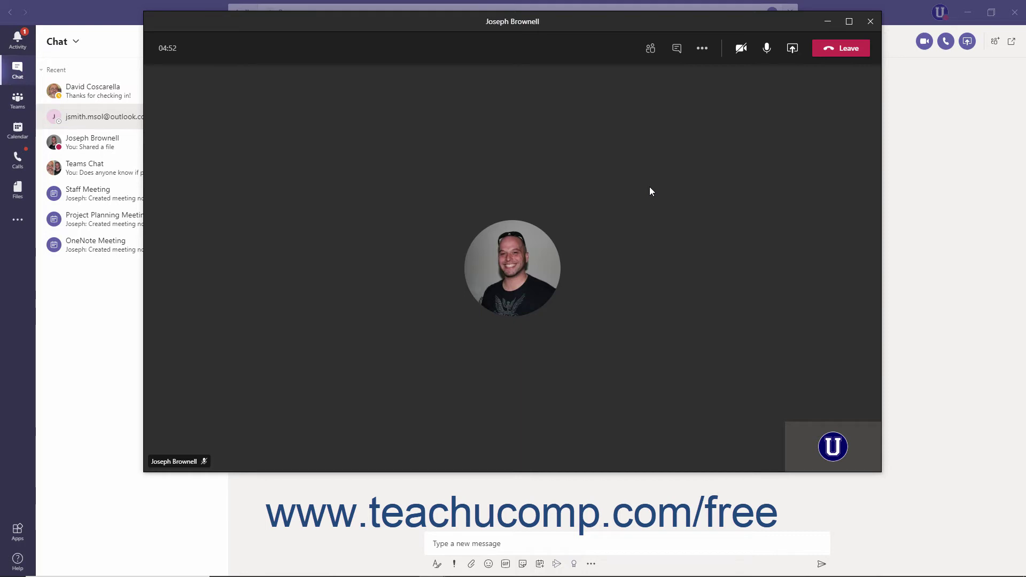
Use Consult then transfer to start a chat with the colleague found by typing 'DAV'
click(703, 50)
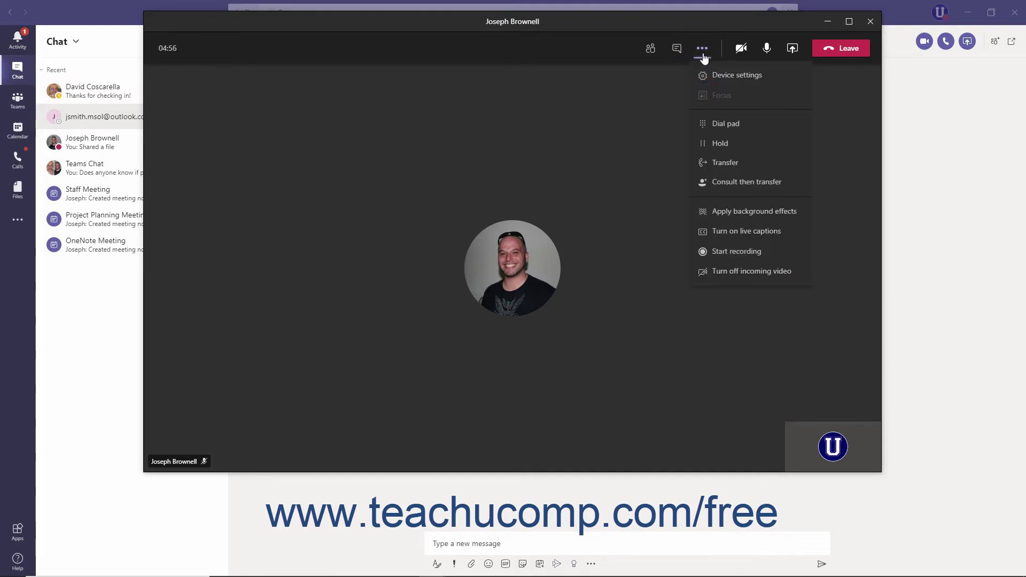
click(718, 183)
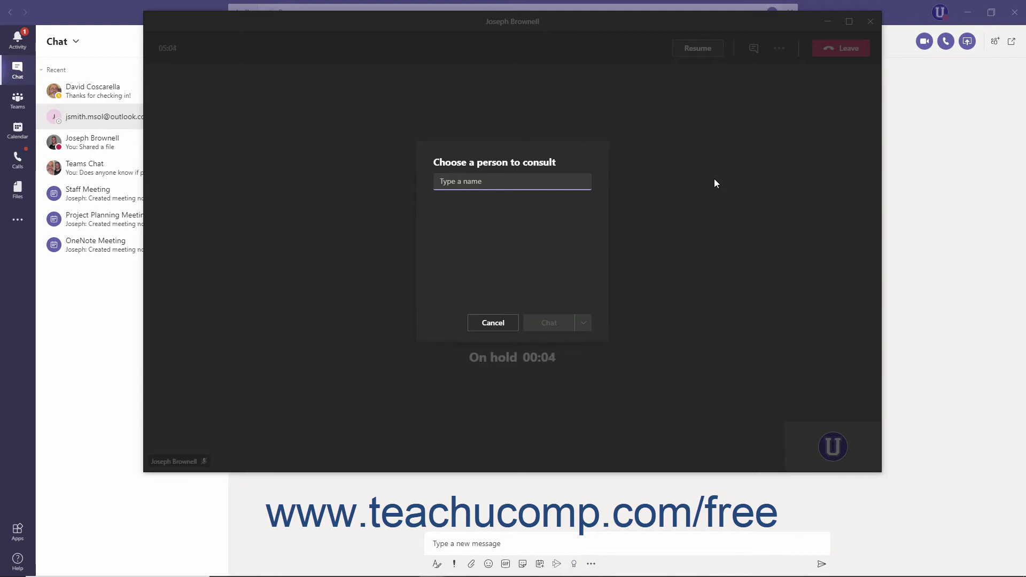
text(DAV)
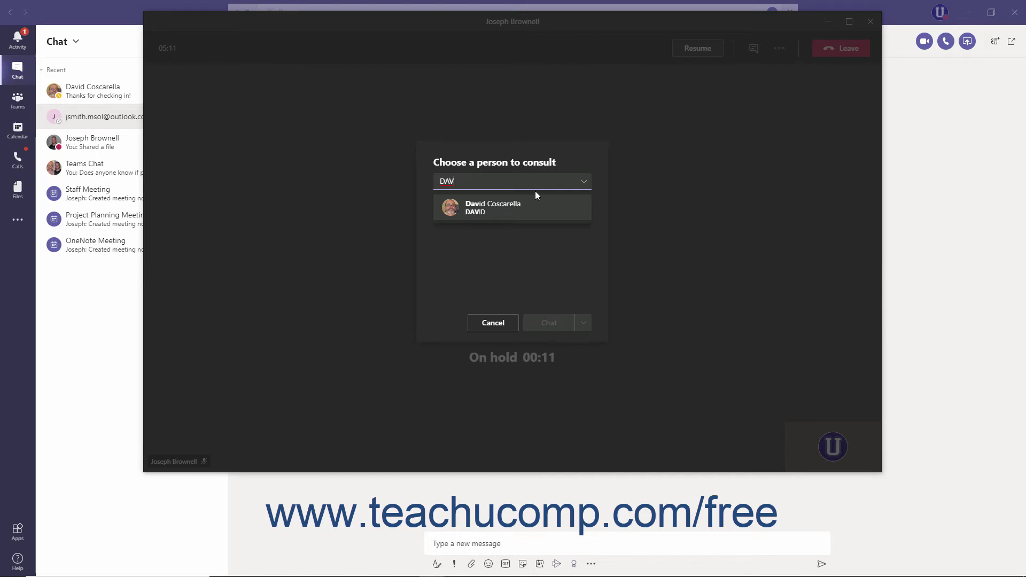
click(528, 219)
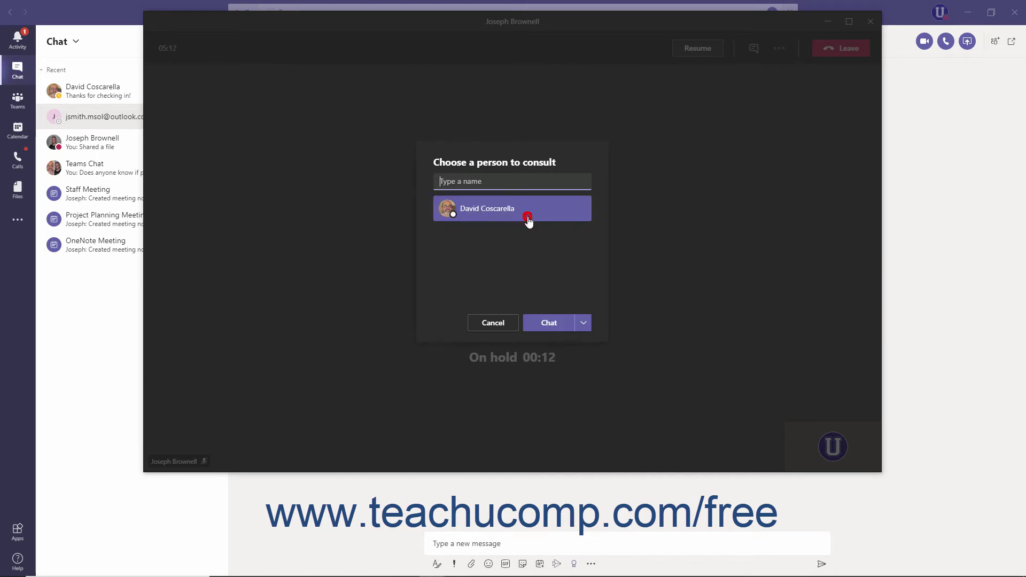
click(549, 323)
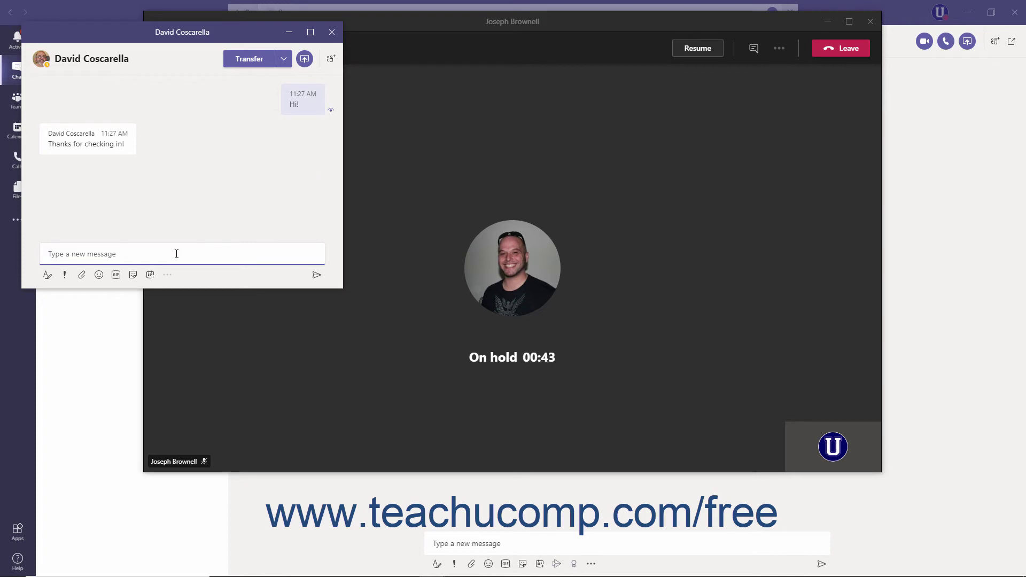
Send 'Can you take a transfer?' in the consult chat, then close that chat window
text(Can you take a transfer?)
key(Return)
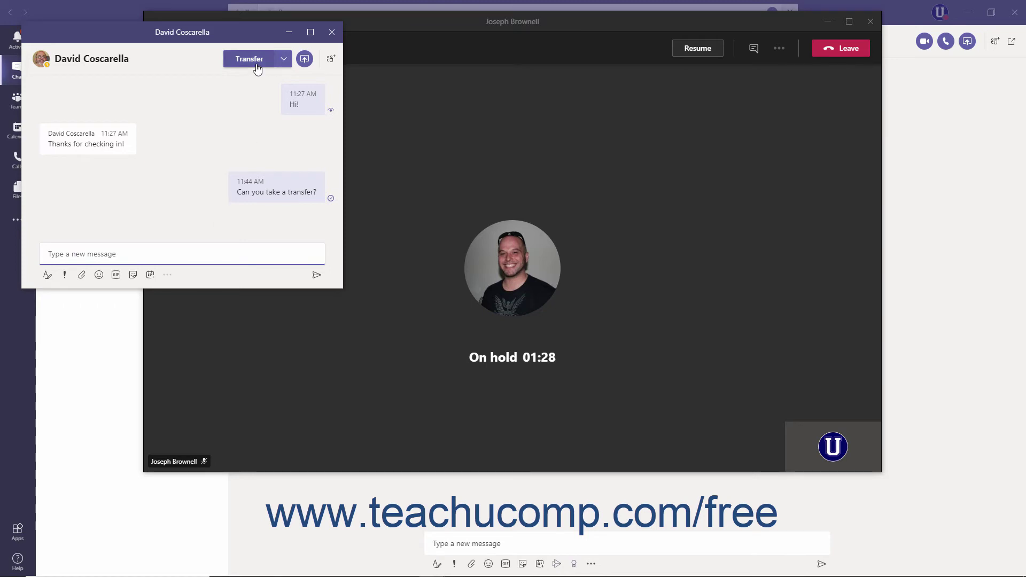
click(284, 59)
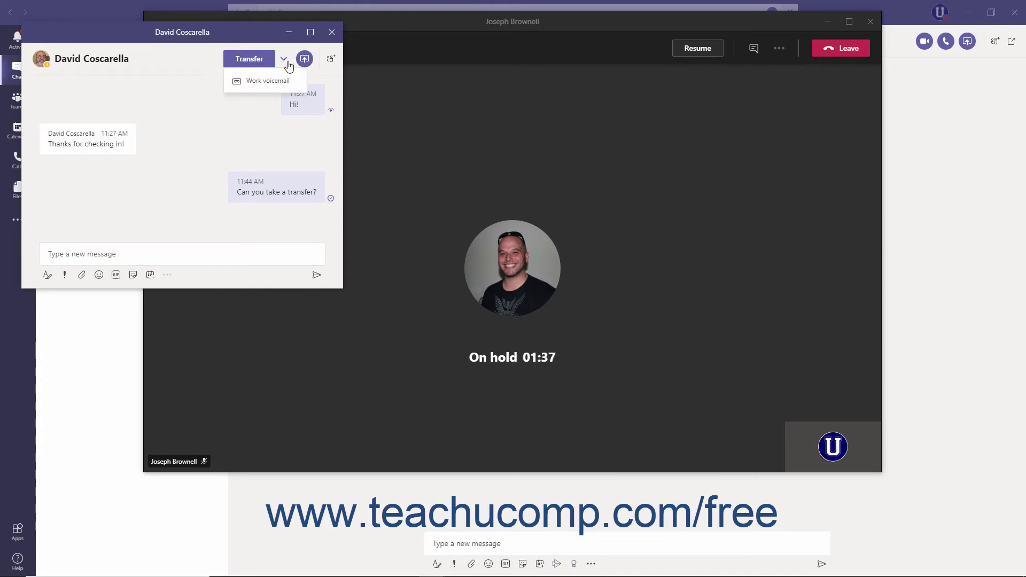
click(287, 62)
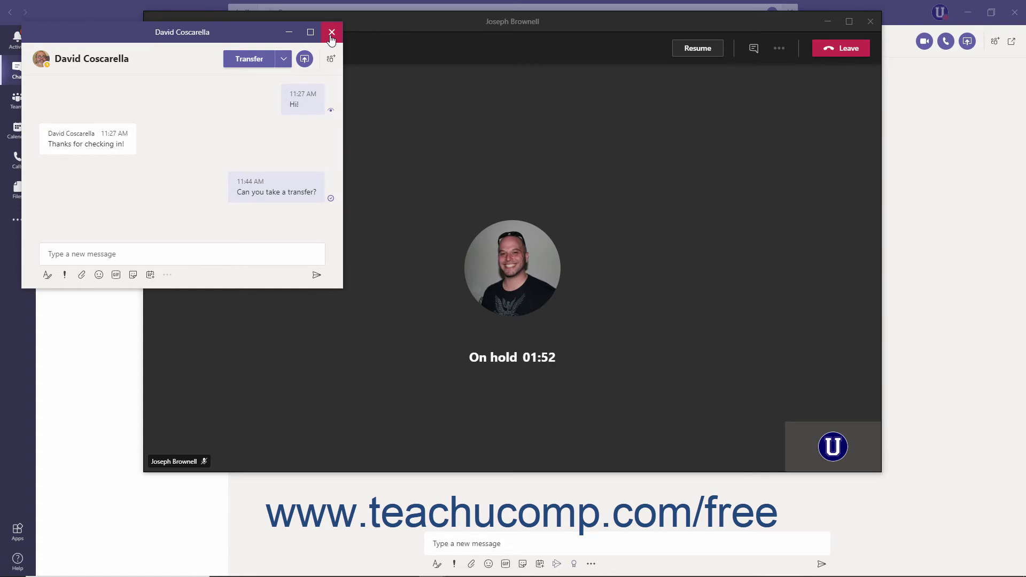
click(331, 33)
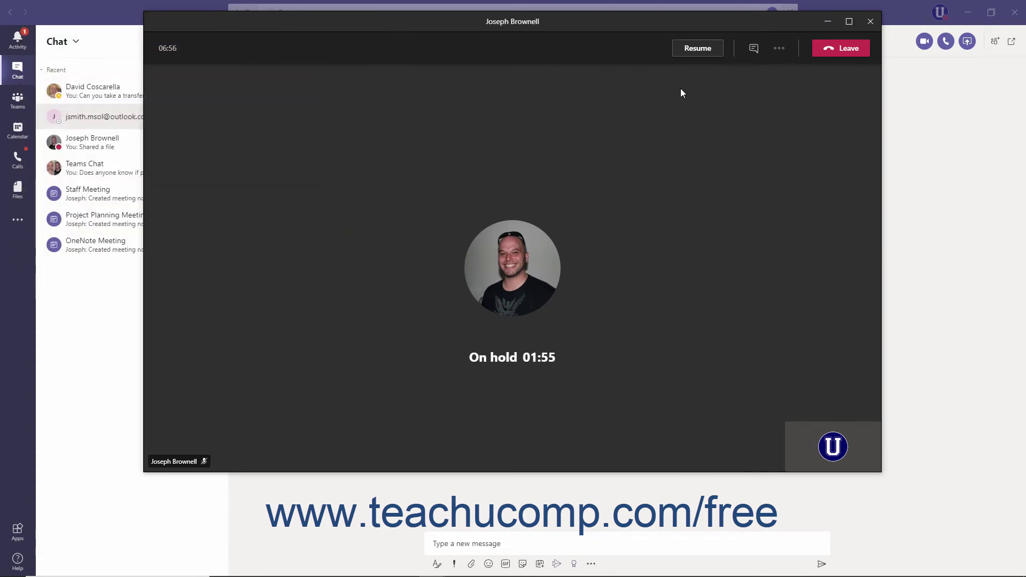
click(699, 48)
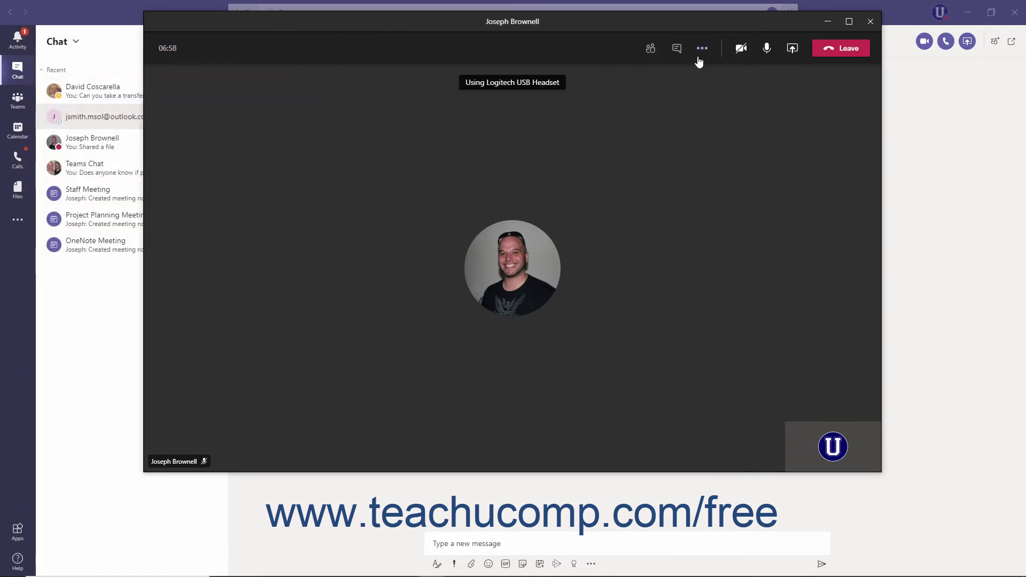
click(703, 49)
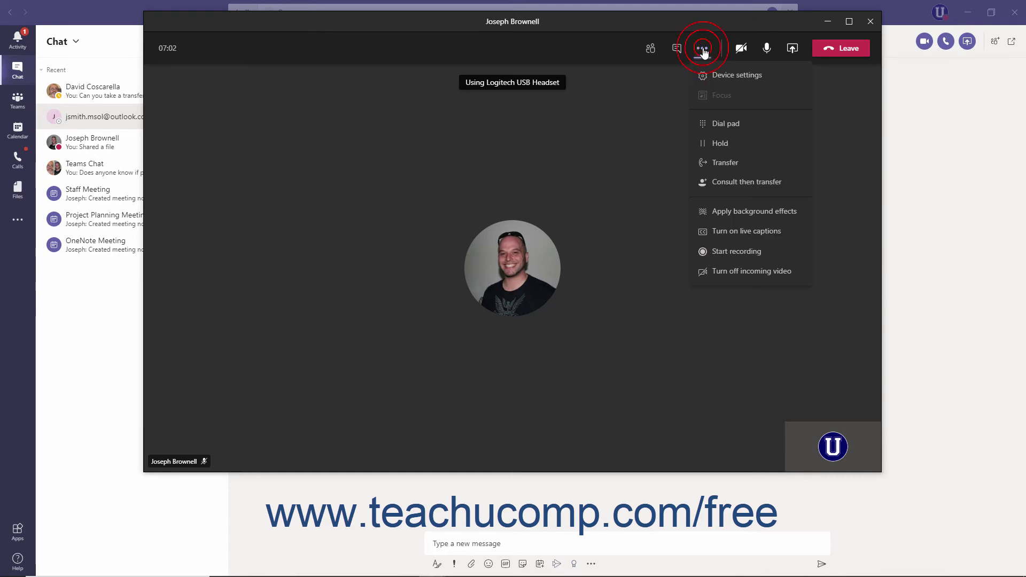
click(732, 181)
text(dav)
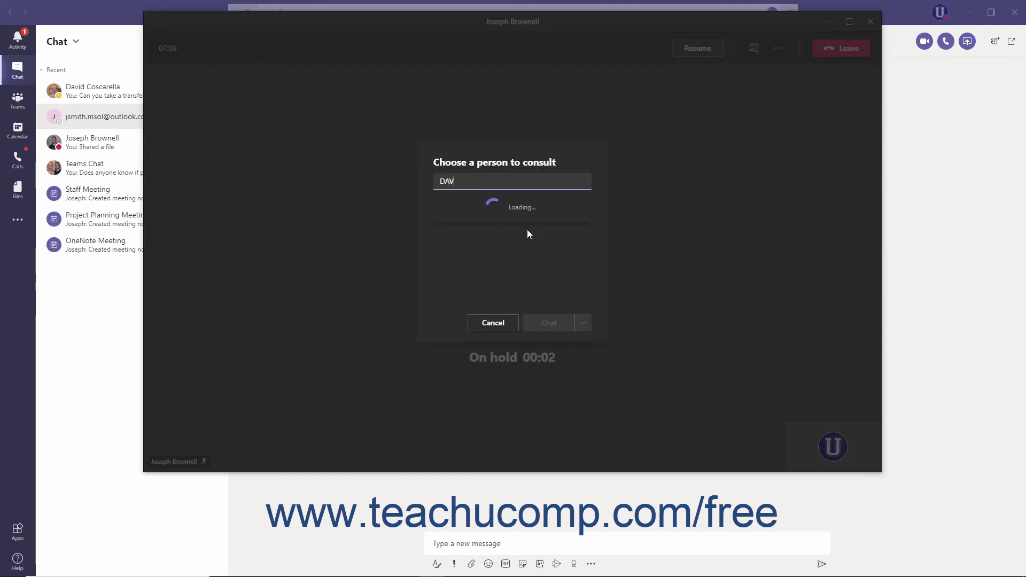
click(510, 213)
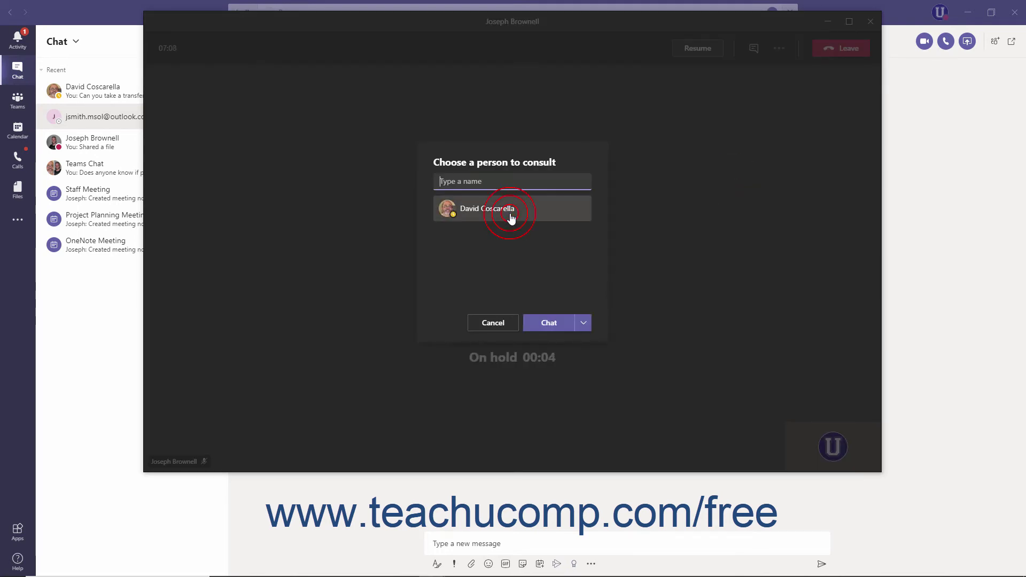
click(587, 328)
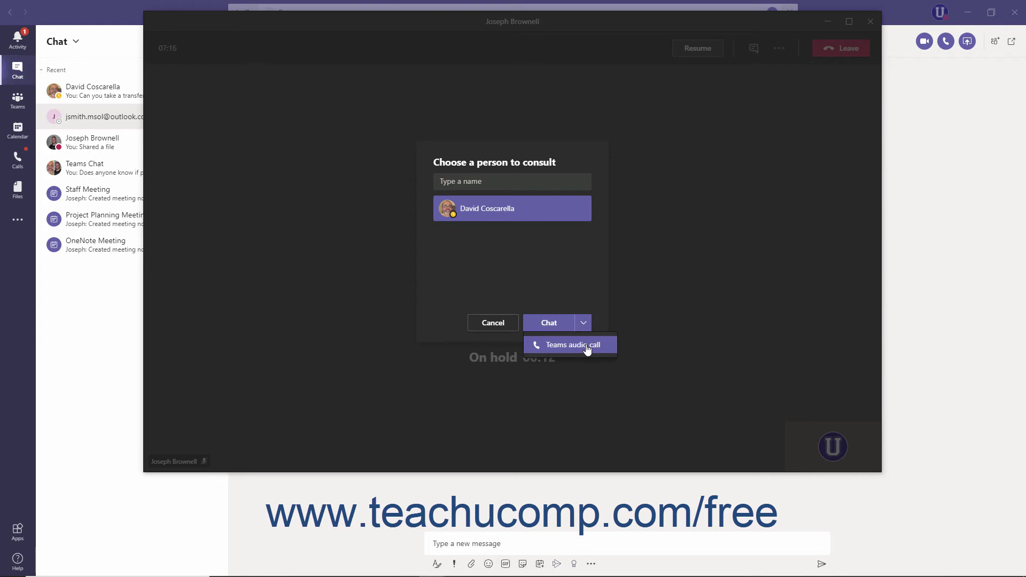
click(584, 323)
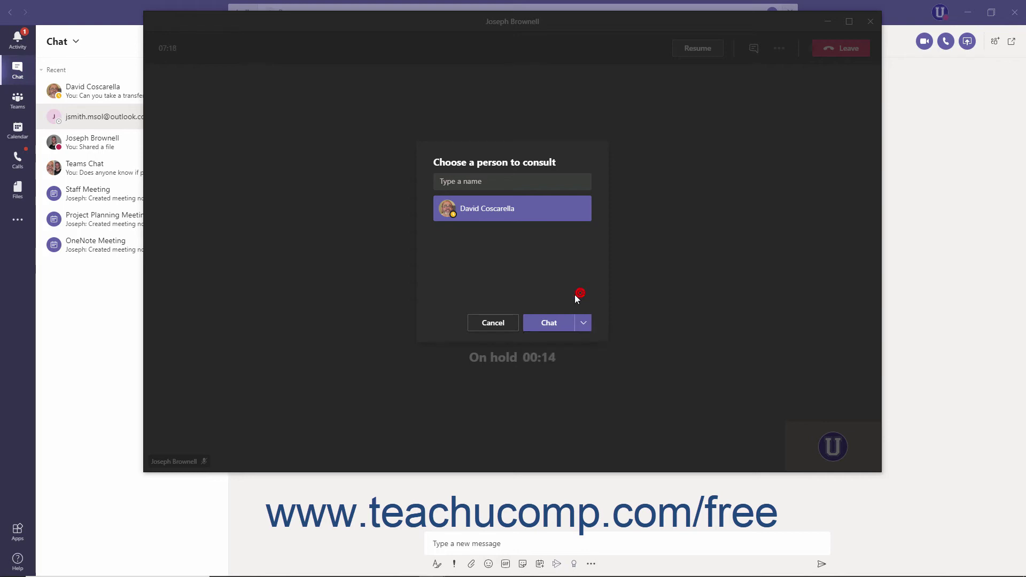
click(508, 324)
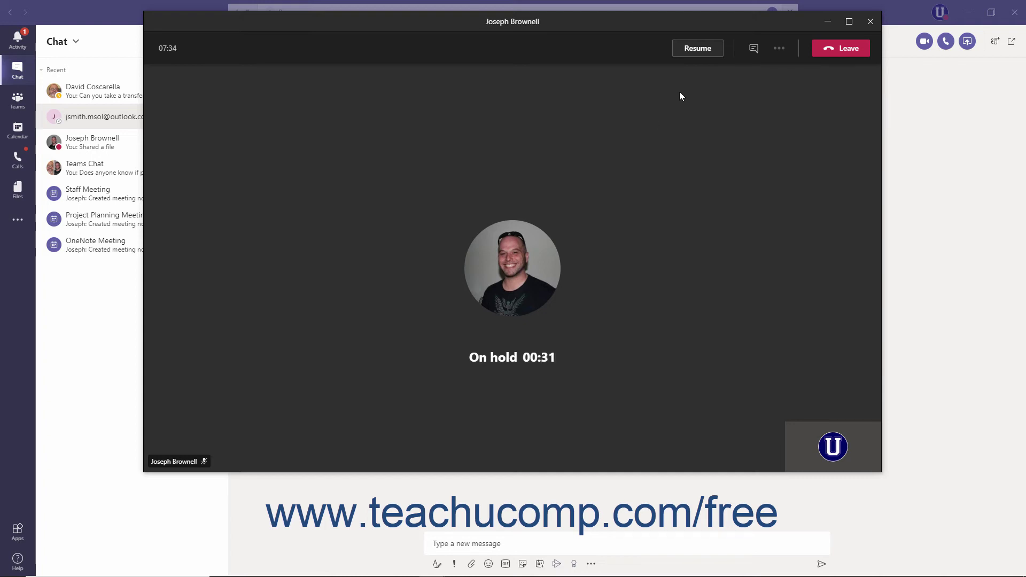
Resume the held call and reopen the More actions menu
click(699, 53)
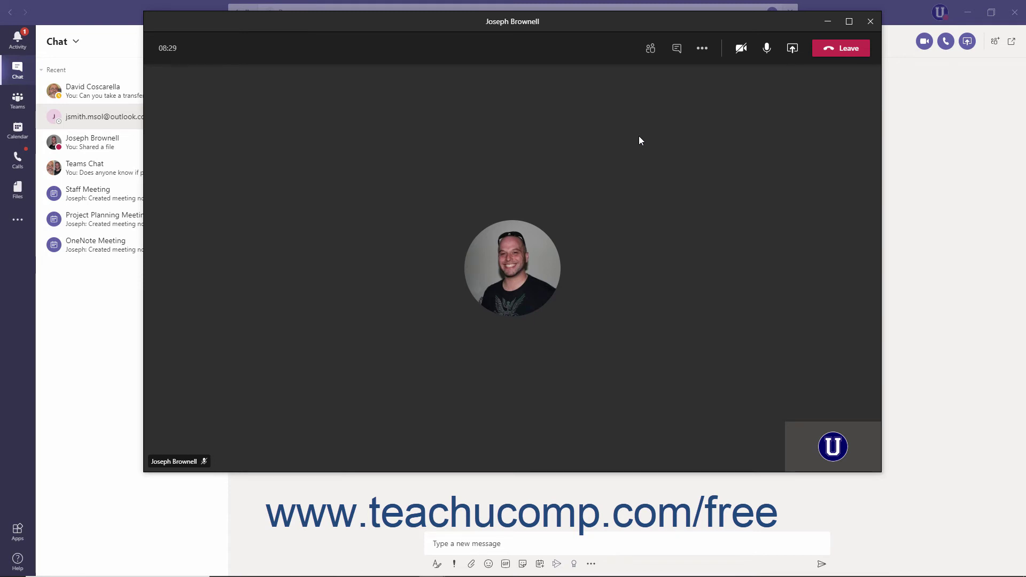
click(703, 51)
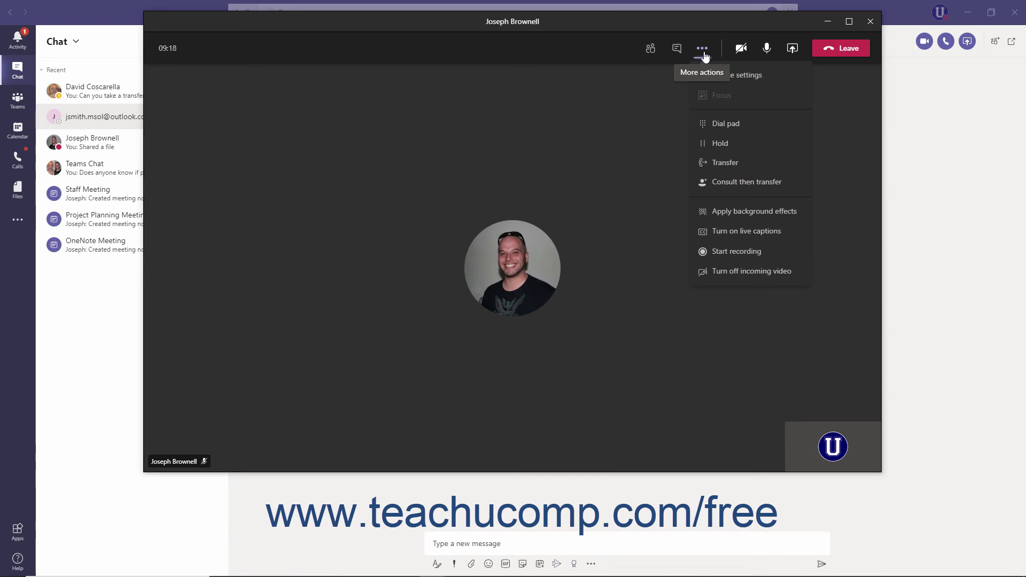
click(732, 232)
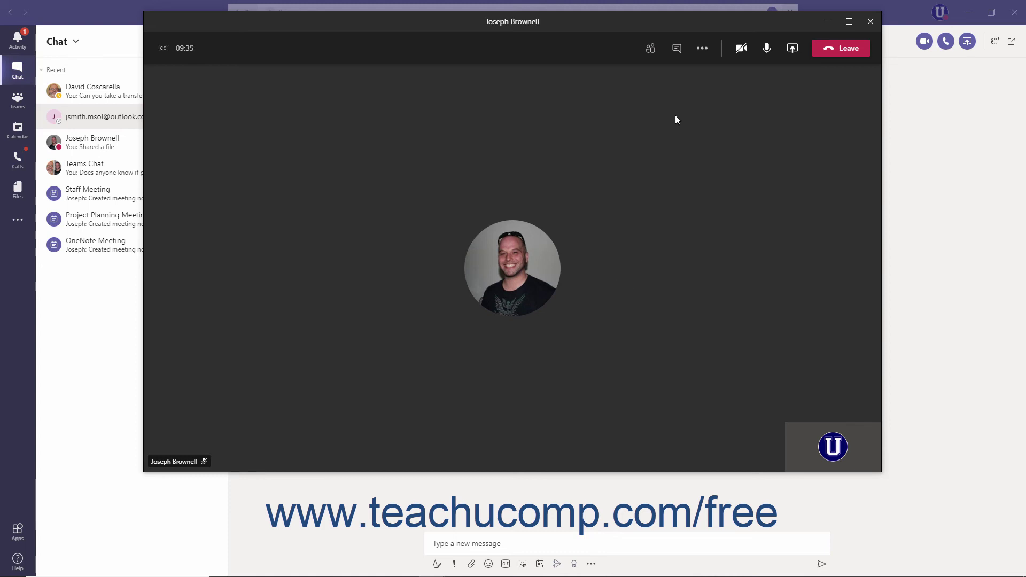
click(703, 51)
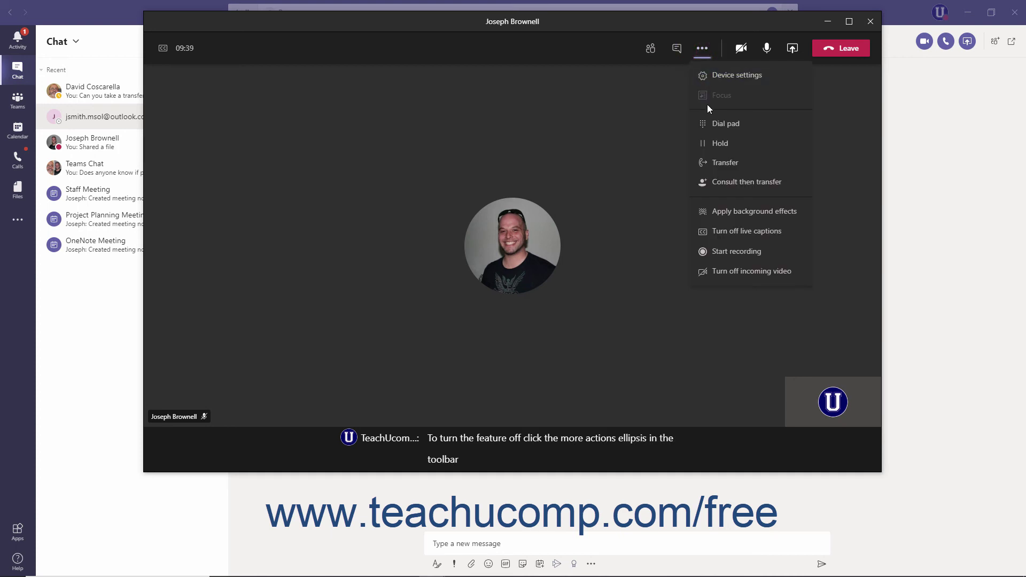
click(732, 235)
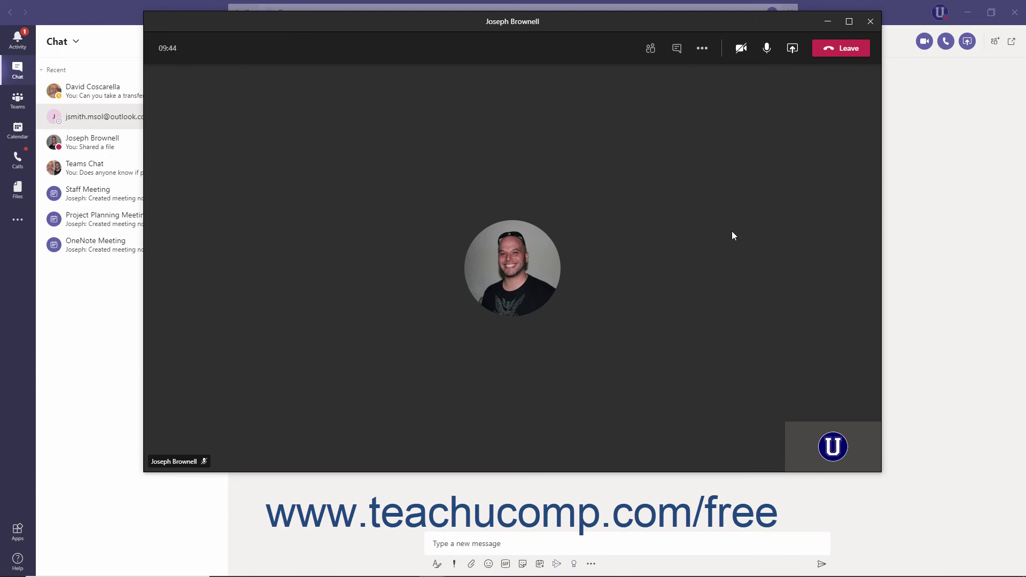
click(680, 55)
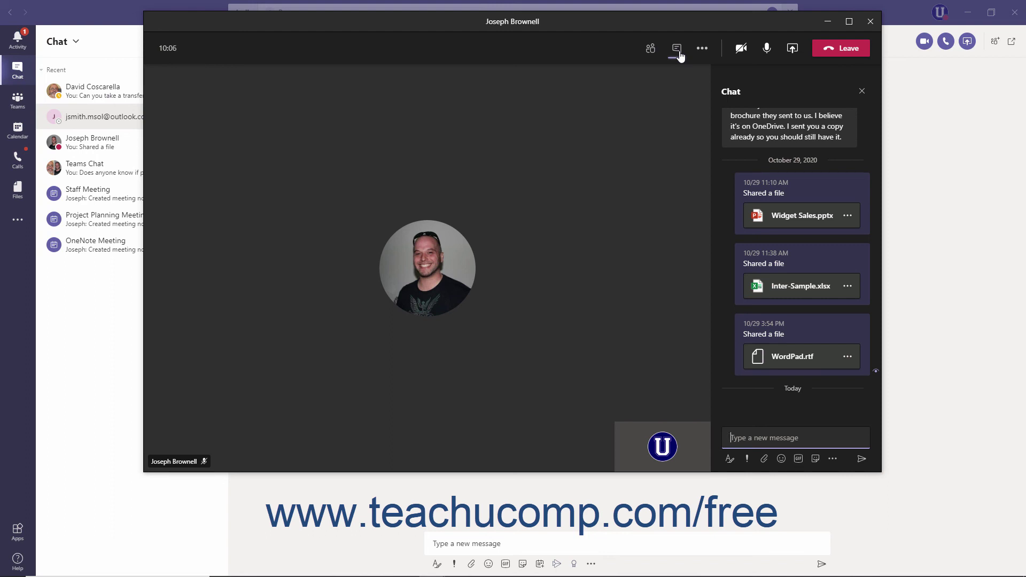
click(861, 92)
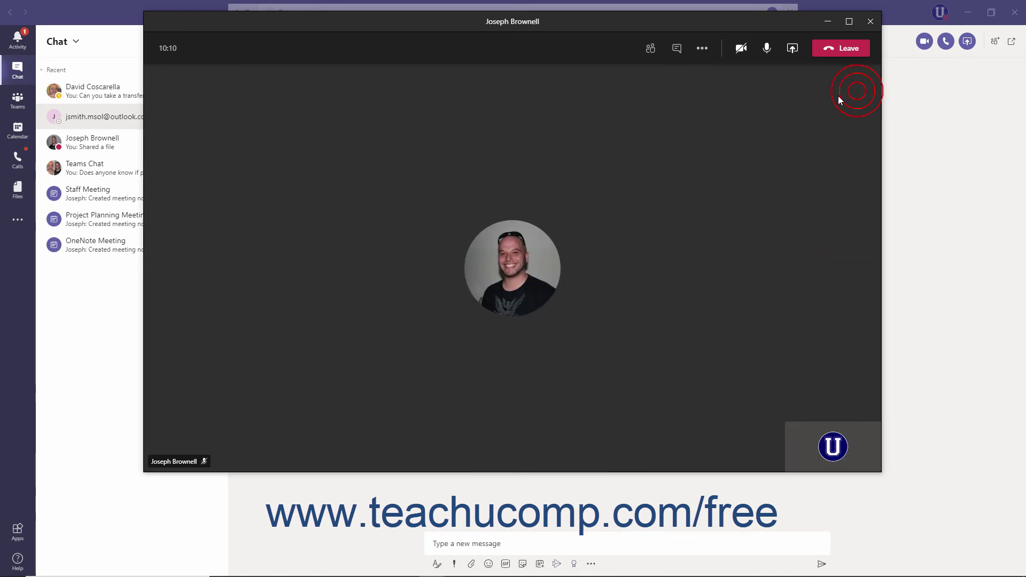
click(651, 49)
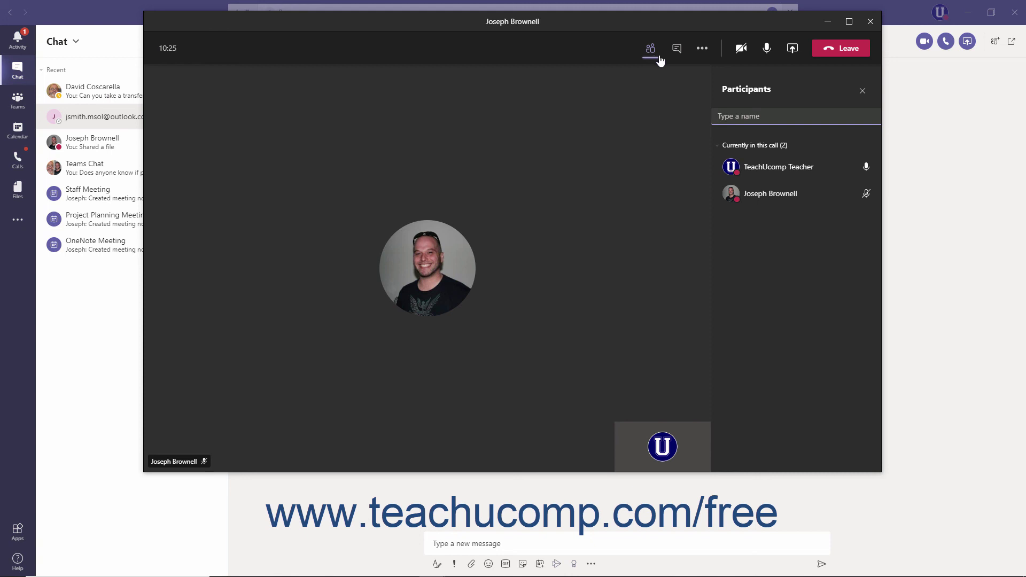
click(748, 117)
click(865, 92)
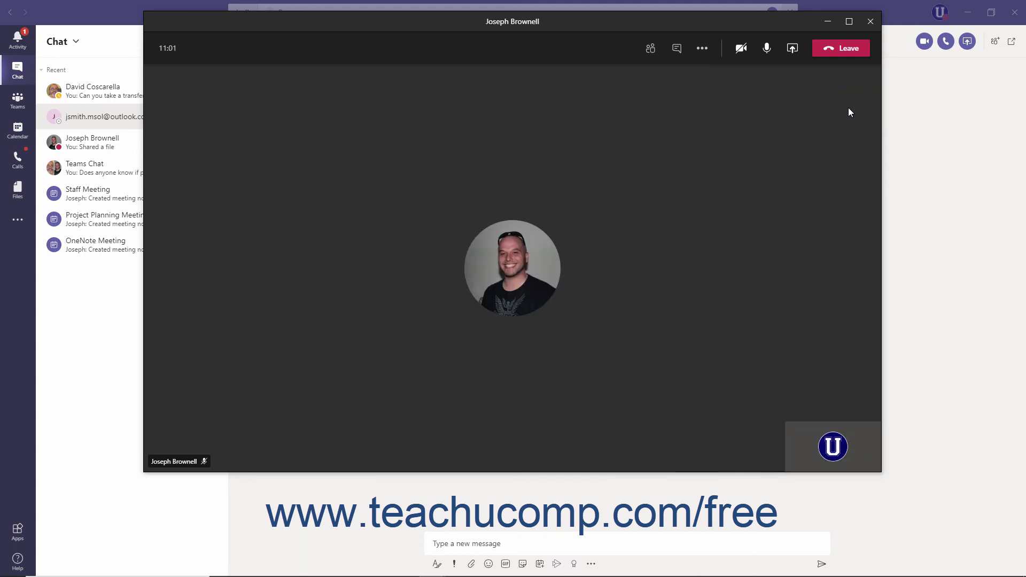